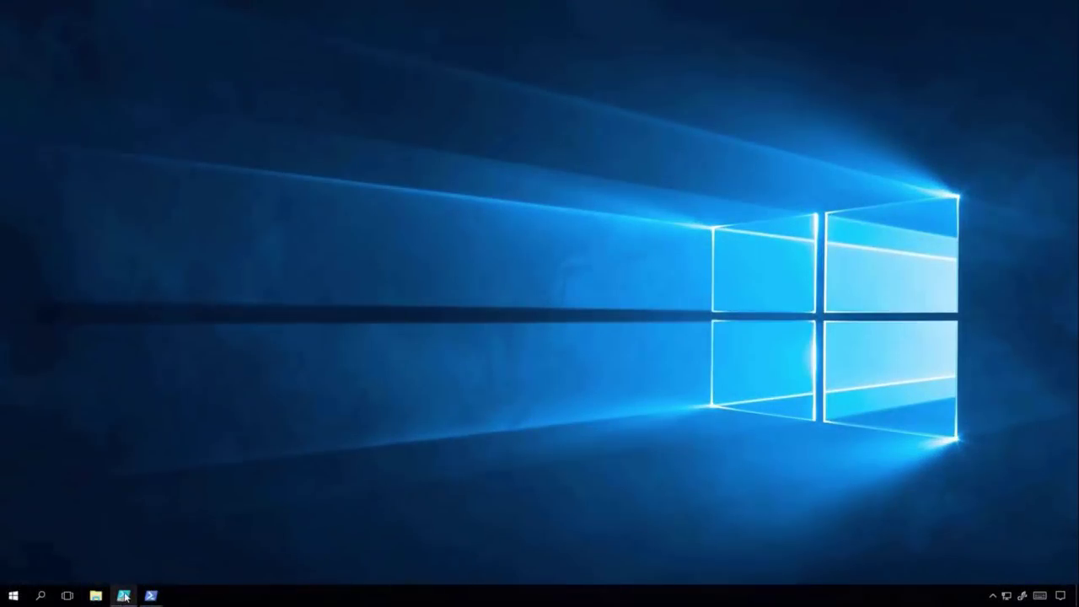
Switch to PowerShell ISE and list the unpooled drives by running only the Get-PhysicalDisk -CanPool $True | Sort Model line of Demo.ps1.
{"action": "mouse_move", "coordinate": [122, 598]}
{"action": "left_click", "coordinate": [143, 552]}
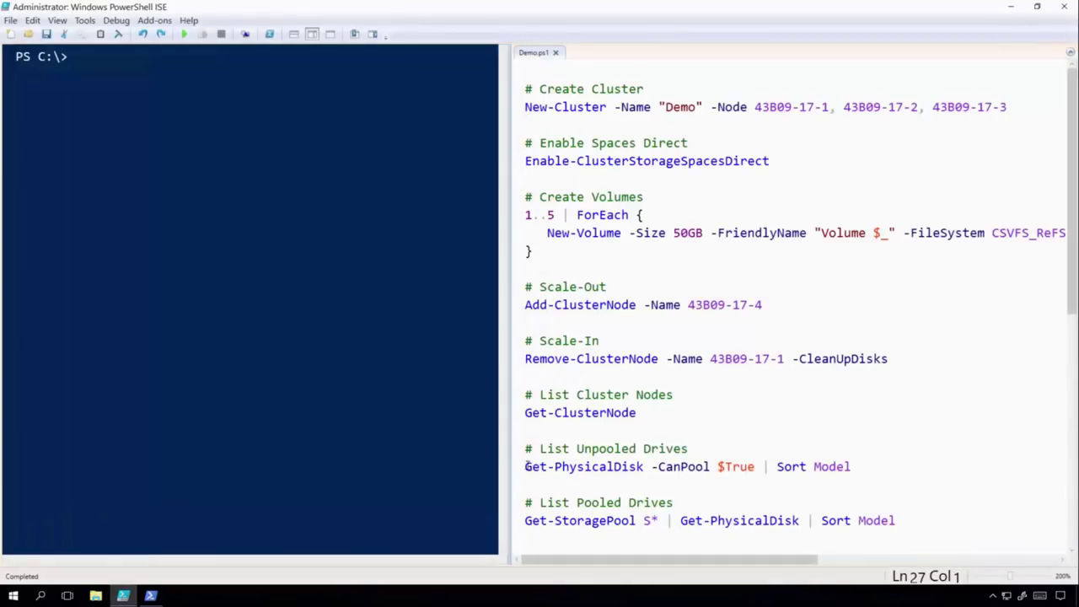
{"action": "left_click_drag", "start_coordinate": [526, 465], "coordinate": [852, 466]}
{"action": "left_click", "coordinate": [202, 34]}
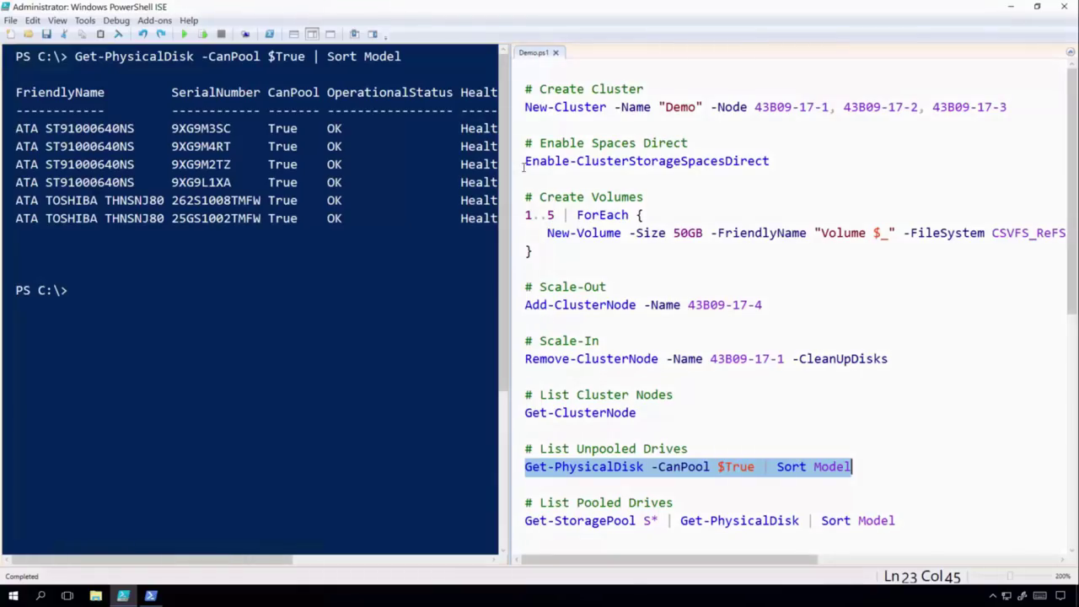
Create the cluster "Demo" from nodes 43B09-17-1, 43B09-17-2 and 43B09-17-3 using the script's New-Cluster line, and list its nodes with Get-ClusterNode.
{"action": "left_click", "coordinate": [525, 107]}
{"action": "left_click_drag", "start_coordinate": [525, 107], "coordinate": [1008, 107]}
{"action": "left_click", "coordinate": [202, 34]}
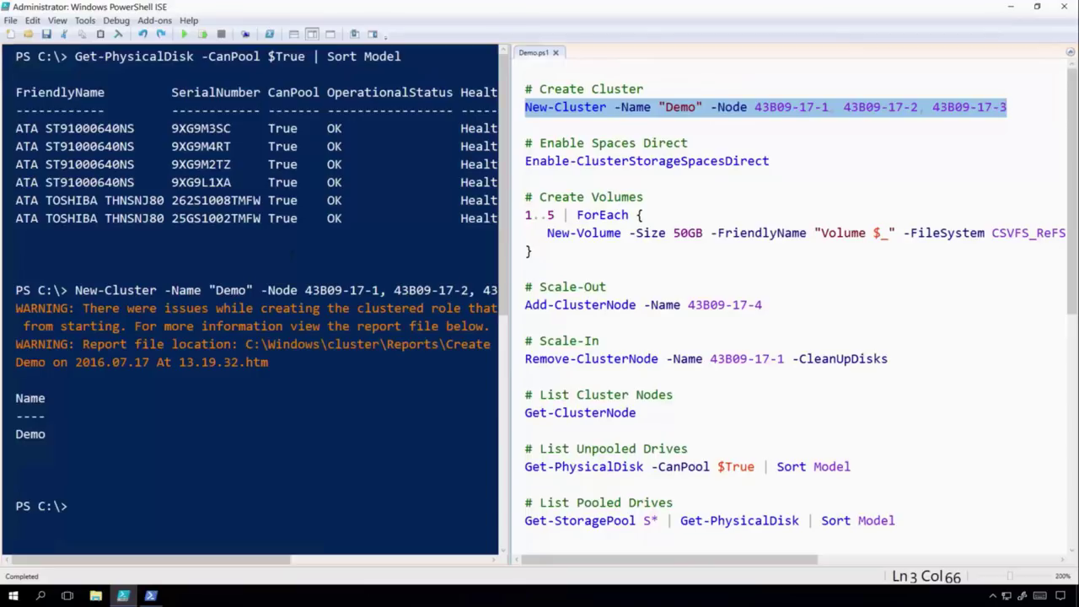
{"action": "left_click_drag", "start_coordinate": [524, 412], "coordinate": [637, 413]}
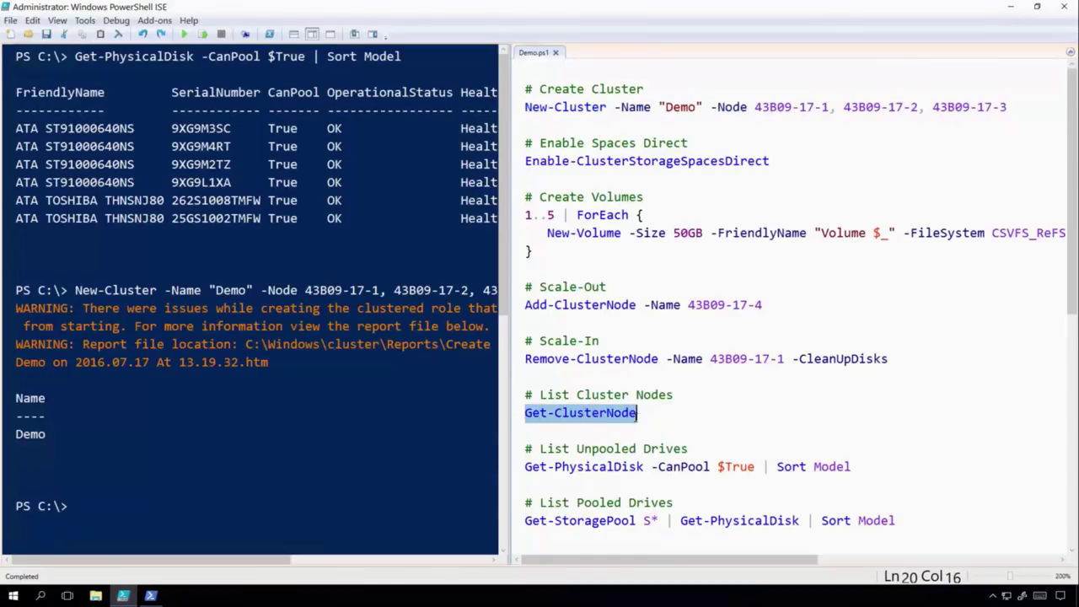
{"action": "left_click", "coordinate": [205, 34]}
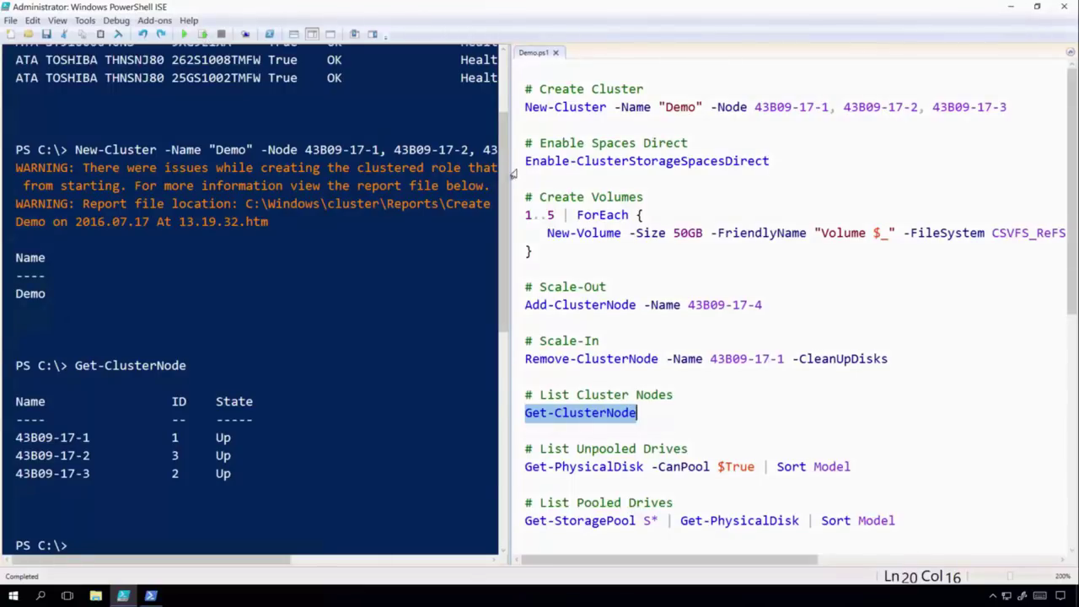
Enable Storage Spaces Direct on the cluster, confirming the operation, and list the pooled drives sorted by model.
{"action": "left_click_drag", "start_coordinate": [525, 160], "coordinate": [771, 160]}
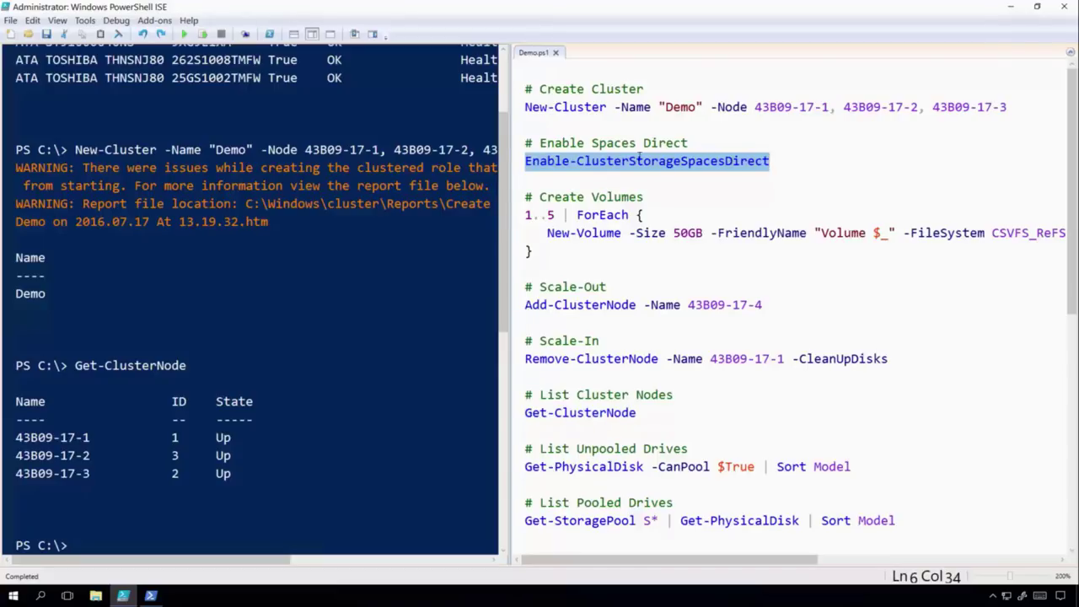
{"action": "left_click", "coordinate": [203, 34]}
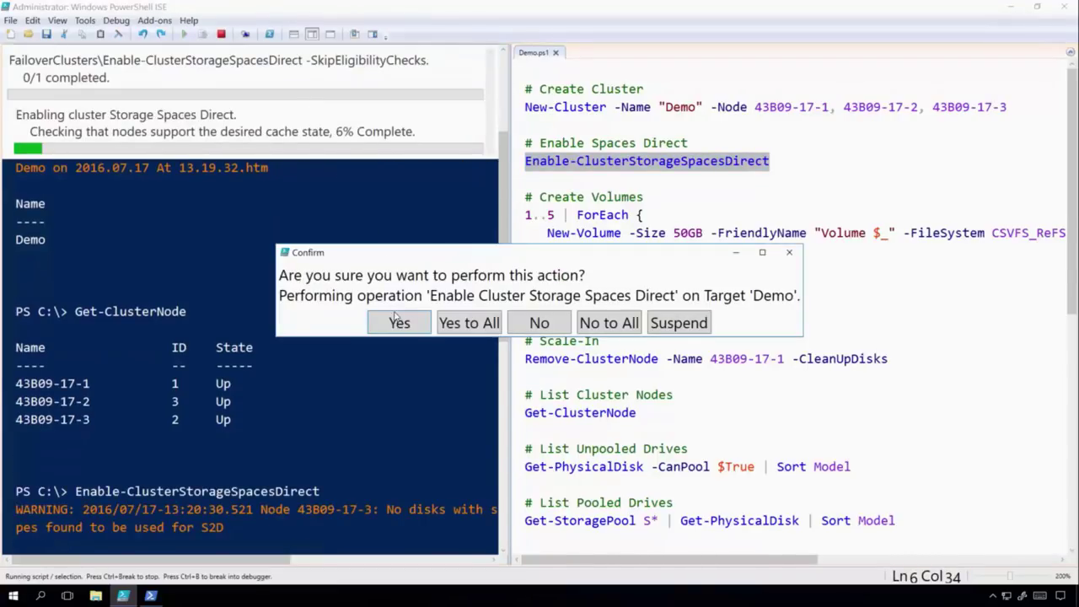
{"action": "left_click", "coordinate": [396, 320]}
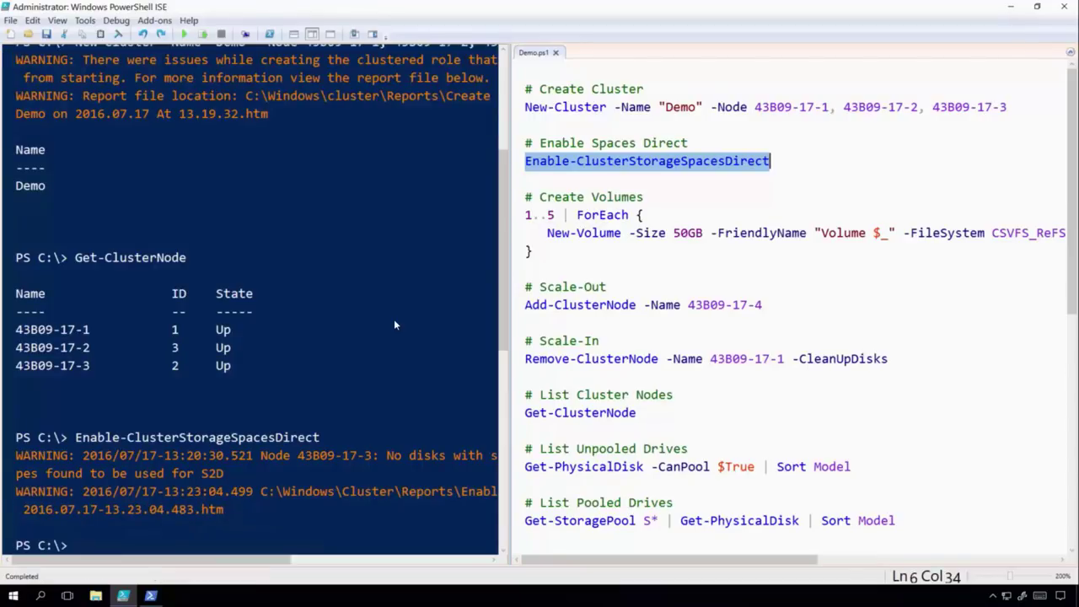
{"action": "left_click_drag", "start_coordinate": [525, 520], "coordinate": [896, 520]}
{"action": "left_click", "coordinate": [203, 34]}
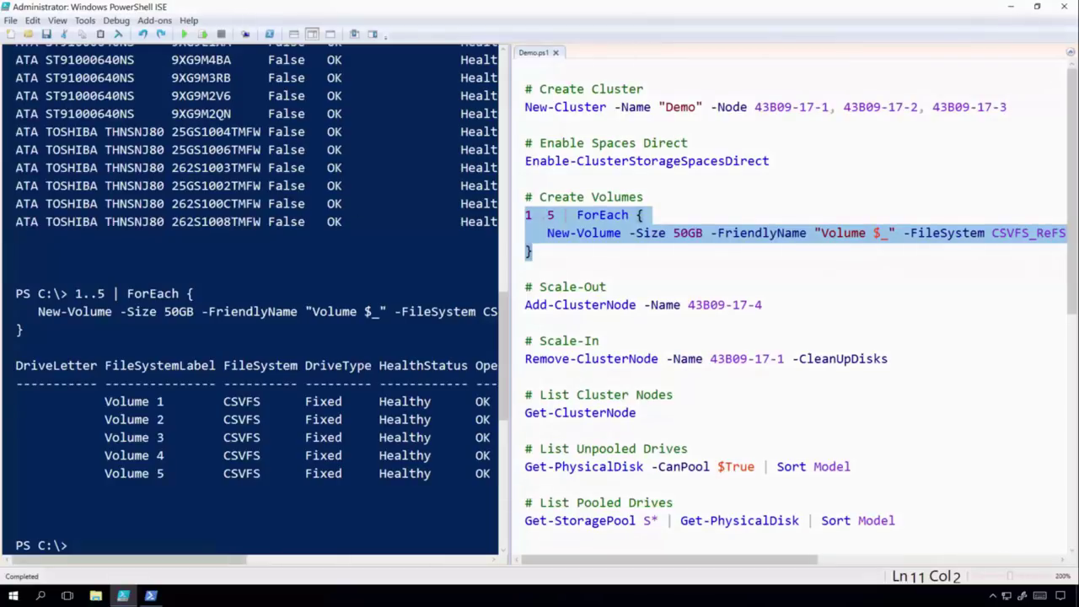
Scale out the cluster by adding node 43B09-17-4 with the script's Add-ClusterNode line.
{"action": "left_click_drag", "start_coordinate": [525, 305], "coordinate": [764, 305]}
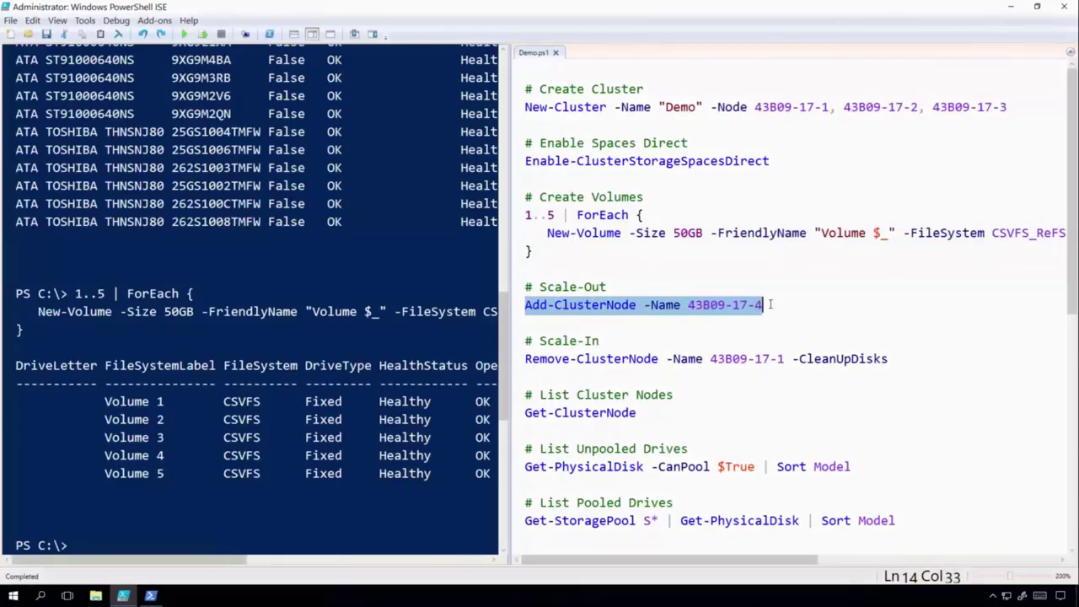
{"action": "left_click", "coordinate": [204, 36]}
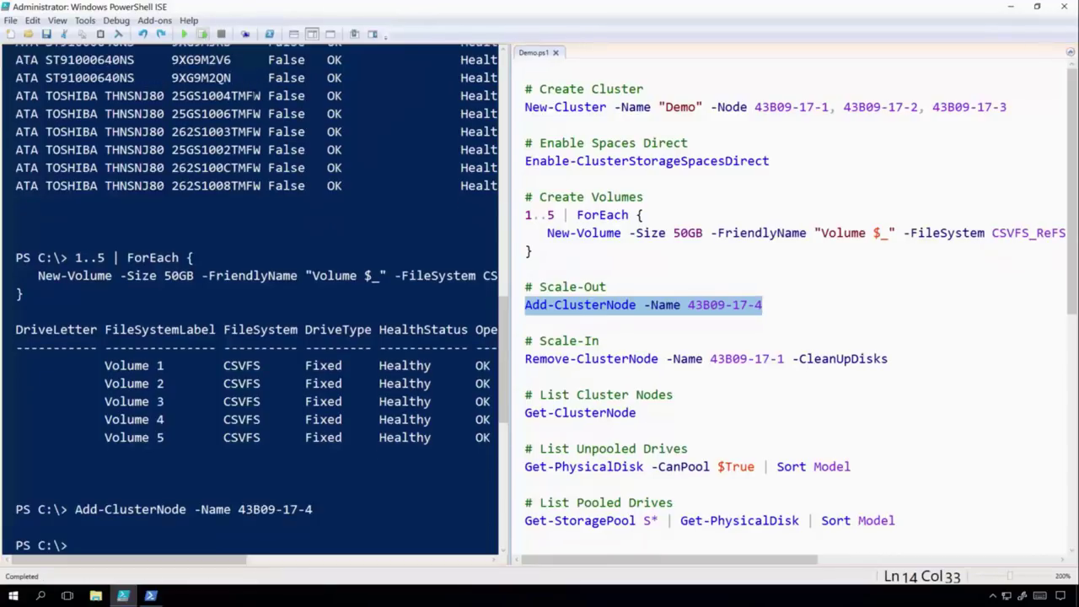
List the cluster nodes again and check which drives are still unpooled by running the matching script lines.
{"action": "left_click_drag", "start_coordinate": [524, 413], "coordinate": [637, 413]}
{"action": "left_click", "coordinate": [204, 35]}
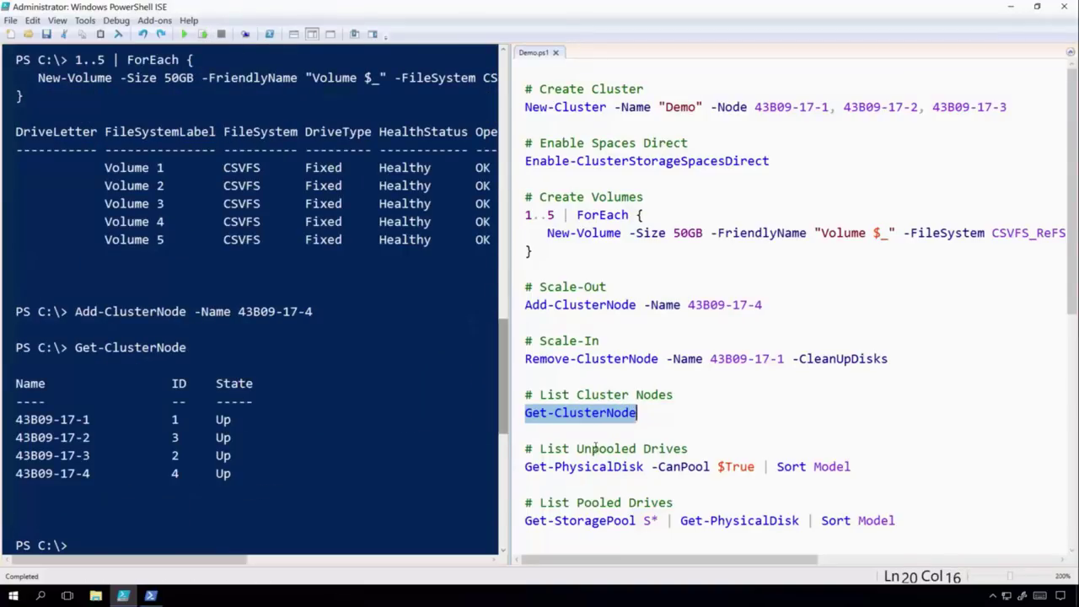
{"action": "left_click_drag", "start_coordinate": [524, 466], "coordinate": [852, 466]}
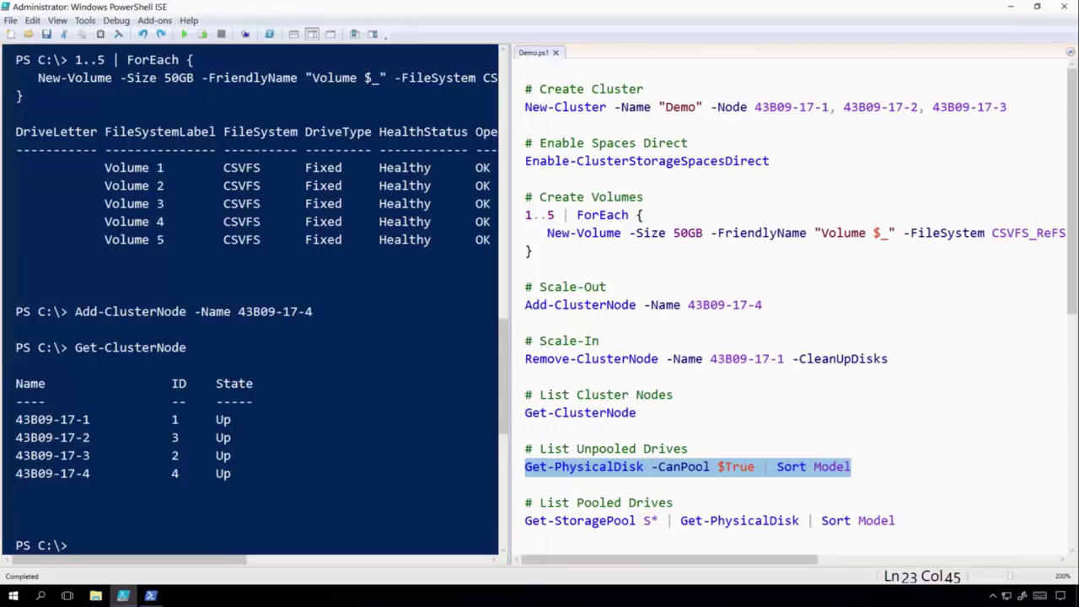
{"action": "left_click", "coordinate": [203, 35]}
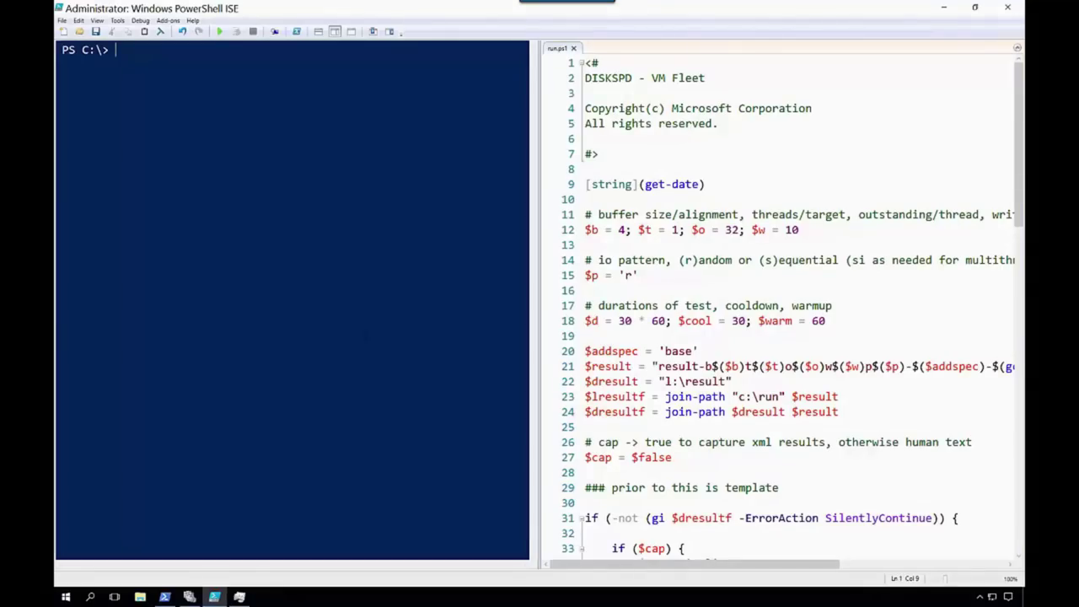
List the nodes of the second cluster with Get-ClusterNode, and switch to Failover Cluster Manager to view them.
{"action": "type", "text": "Get-ClusterNode"}
{"action": "key", "text": "Return"}
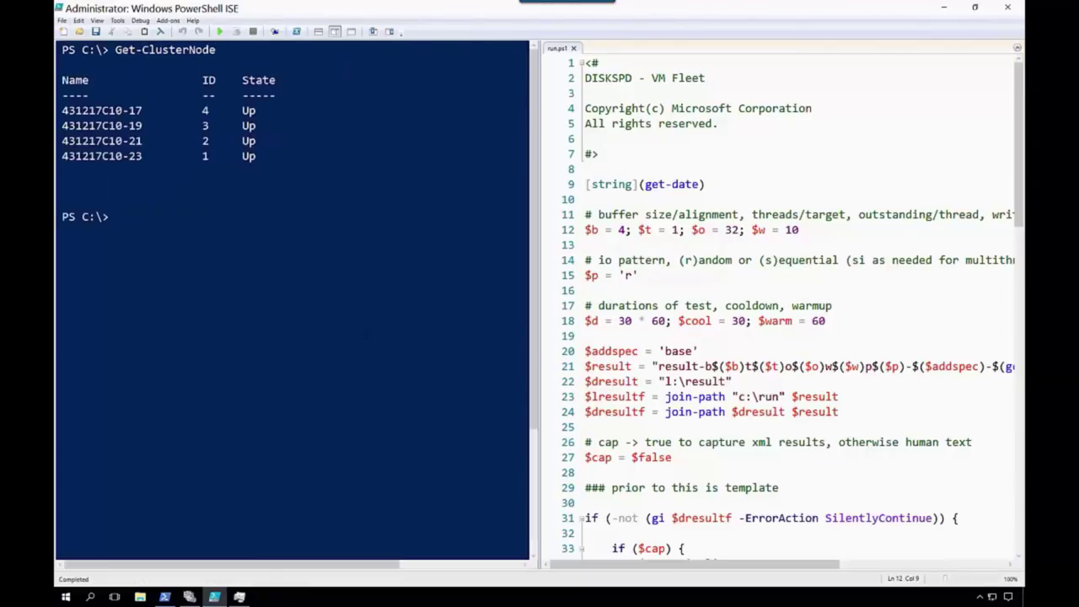
{"action": "mouse_move", "coordinate": [190, 596]}
{"action": "left_click", "coordinate": [187, 542]}
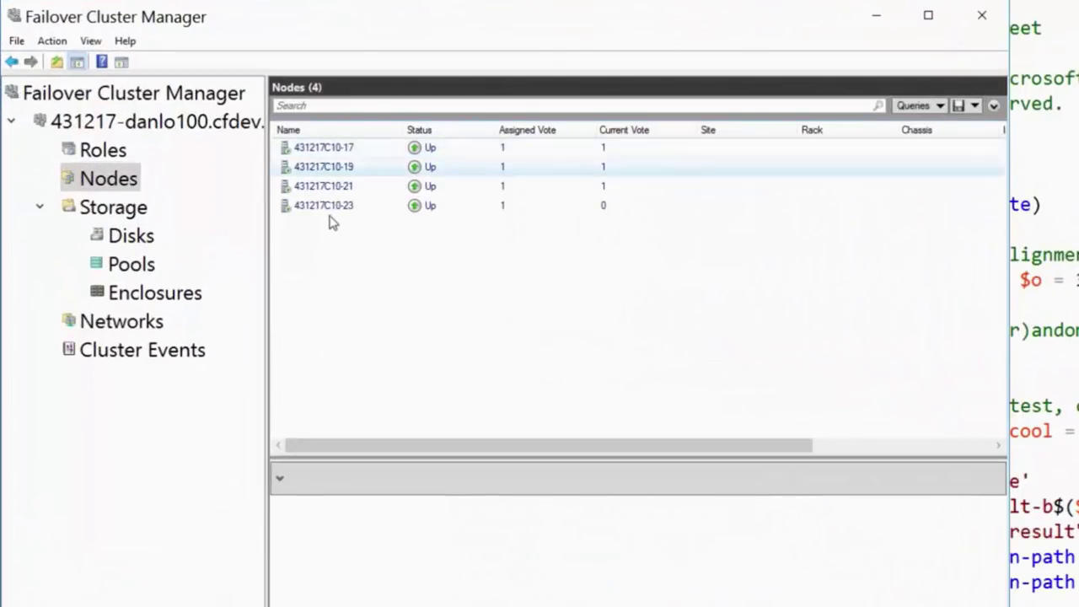
Examine the physical disks in the cluster's storage enclosures, for the first Dell PowerEdge R730xd and the first DP BP13G+EXP.
{"action": "left_click", "coordinate": [166, 298]}
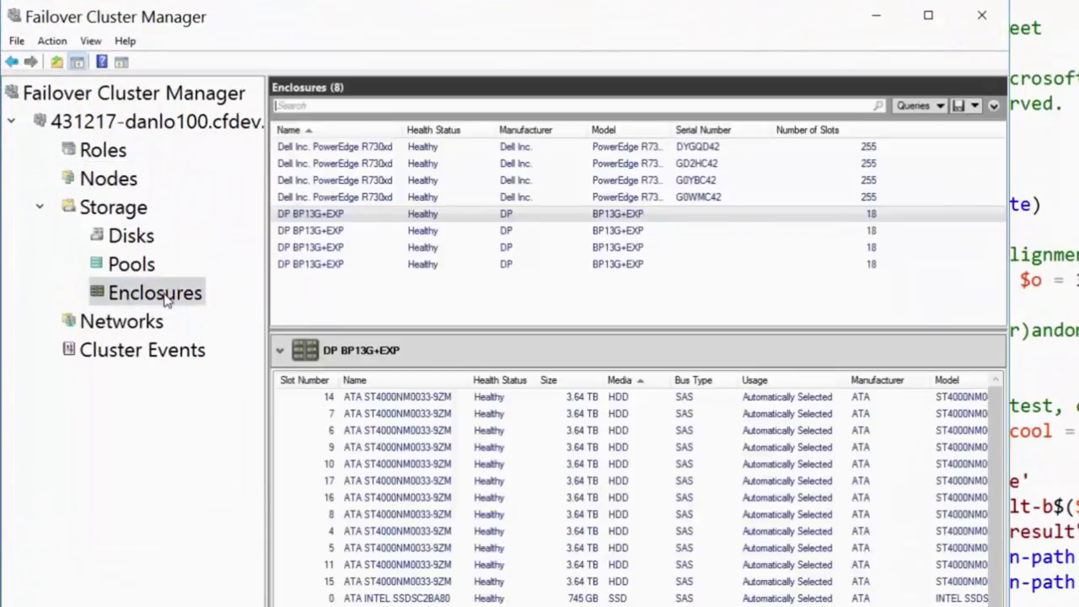
{"action": "left_click", "coordinate": [346, 147]}
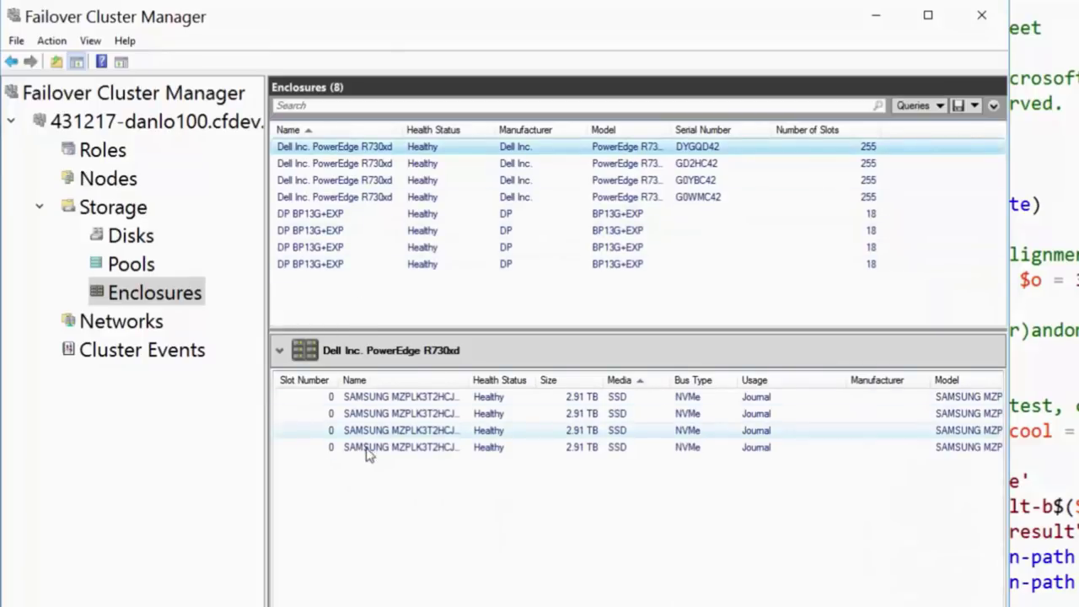
{"action": "left_click", "coordinate": [333, 217]}
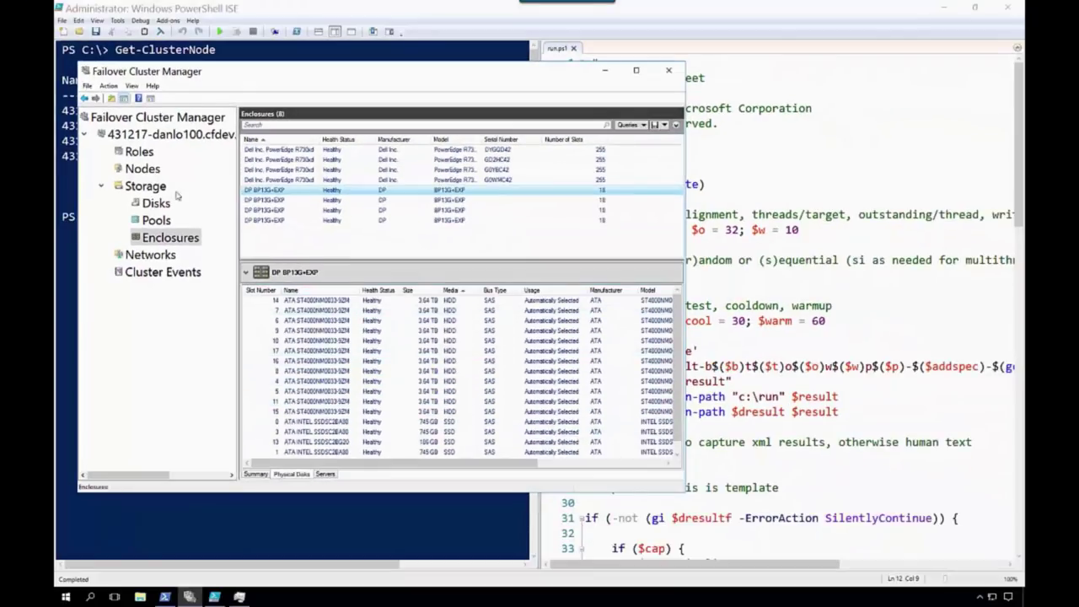
Browse the cluster's roles to review the virtual machines' status and owner nodes.
{"action": "left_click", "coordinate": [133, 152]}
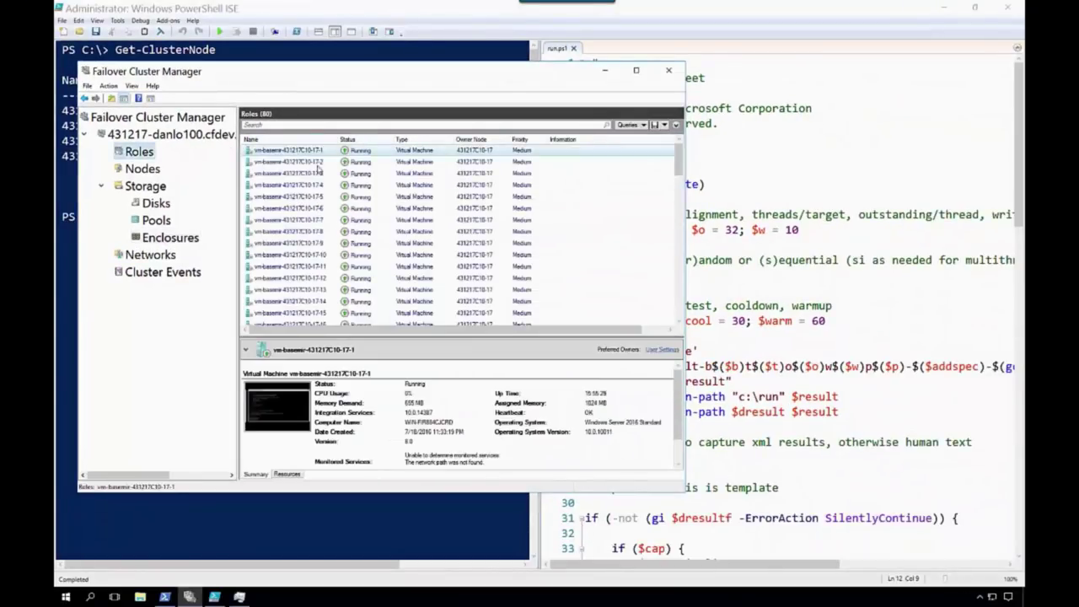
{"action": "scroll", "coordinate": [320, 172], "scroll_direction": "down", "scroll_amount": 6}
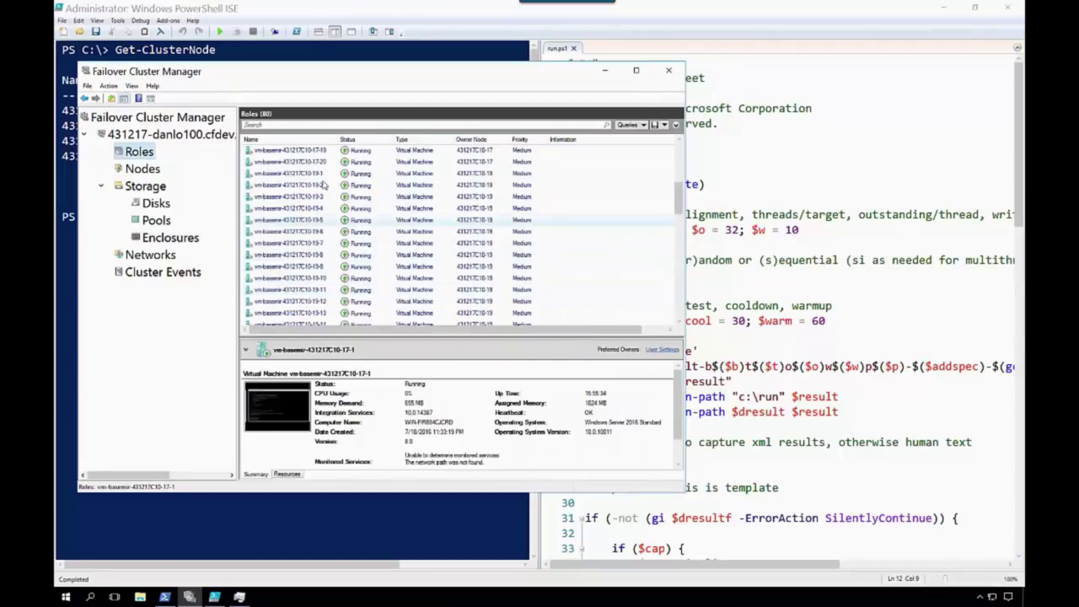
{"action": "scroll", "coordinate": [323, 183], "scroll_direction": "down", "scroll_amount": 8}
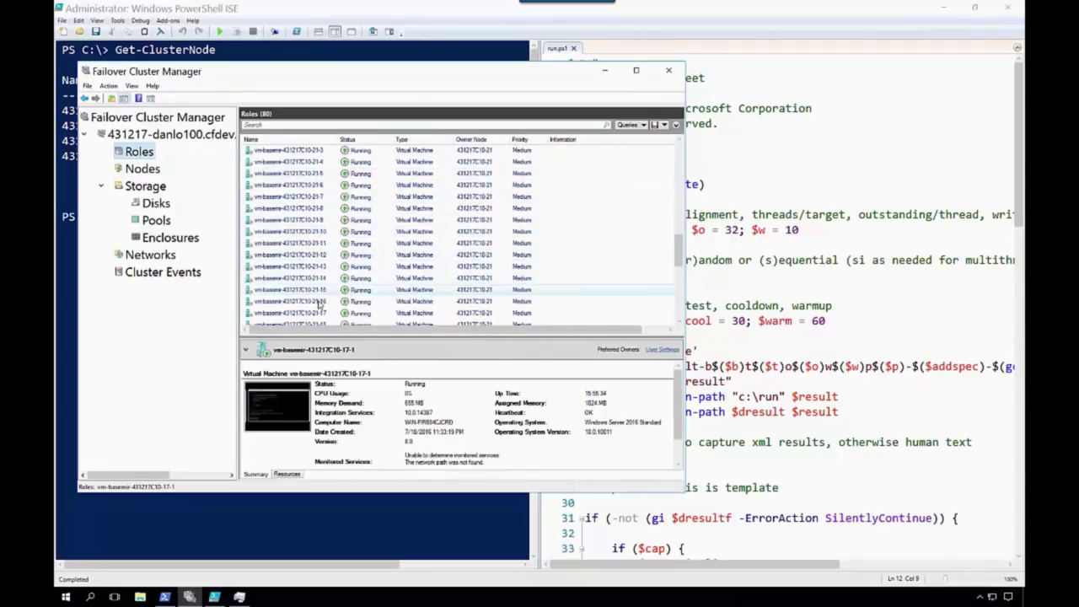
{"action": "scroll", "coordinate": [319, 300], "scroll_direction": "down", "scroll_amount": 14}
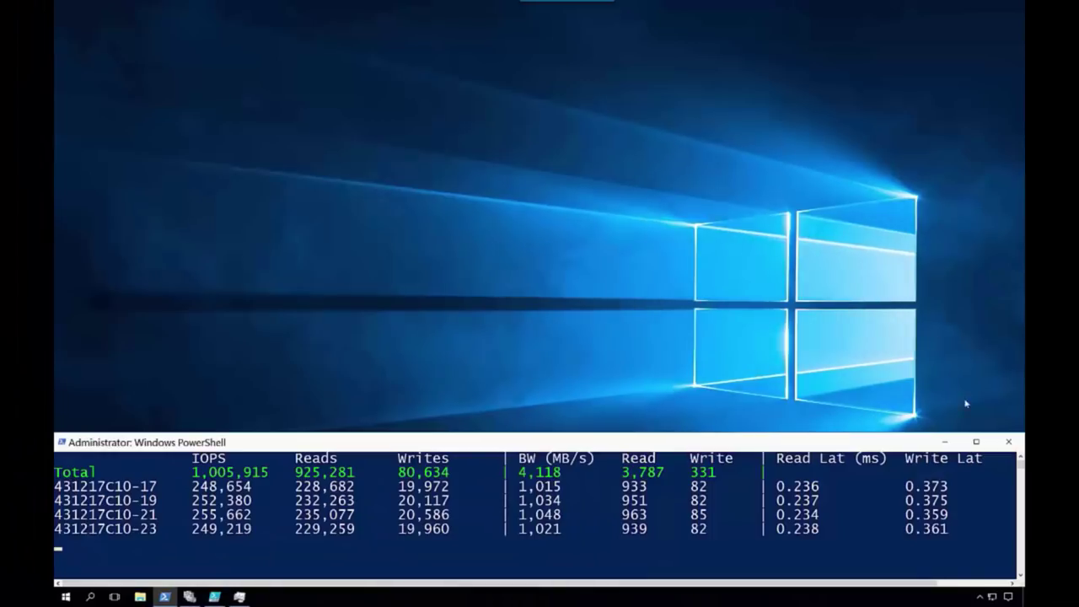
Minimize the PowerShell window with the per-node IOPS, bandwidth and latency counters.
{"action": "left_click", "coordinate": [944, 442]}
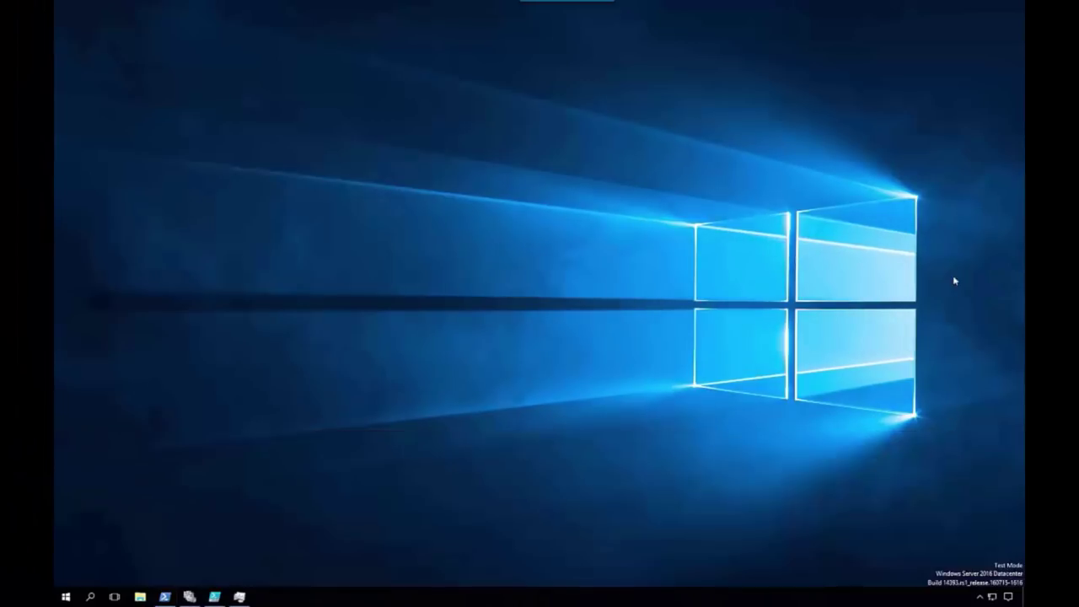